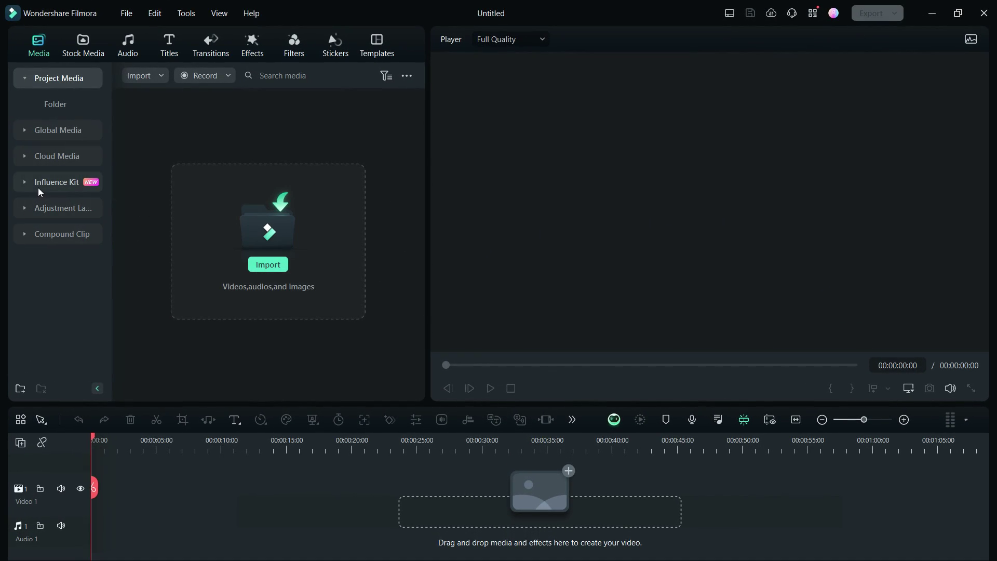
Start a Brand Transmission logo reveal from the Influence Kit, choosing Fly in over Digital Pixel 02.
click(57, 185)
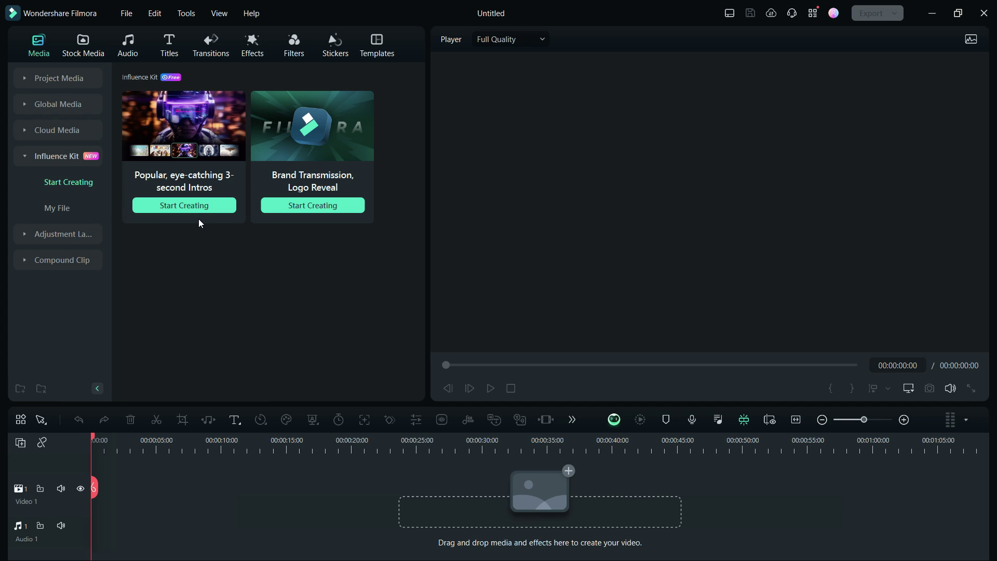
click(311, 202)
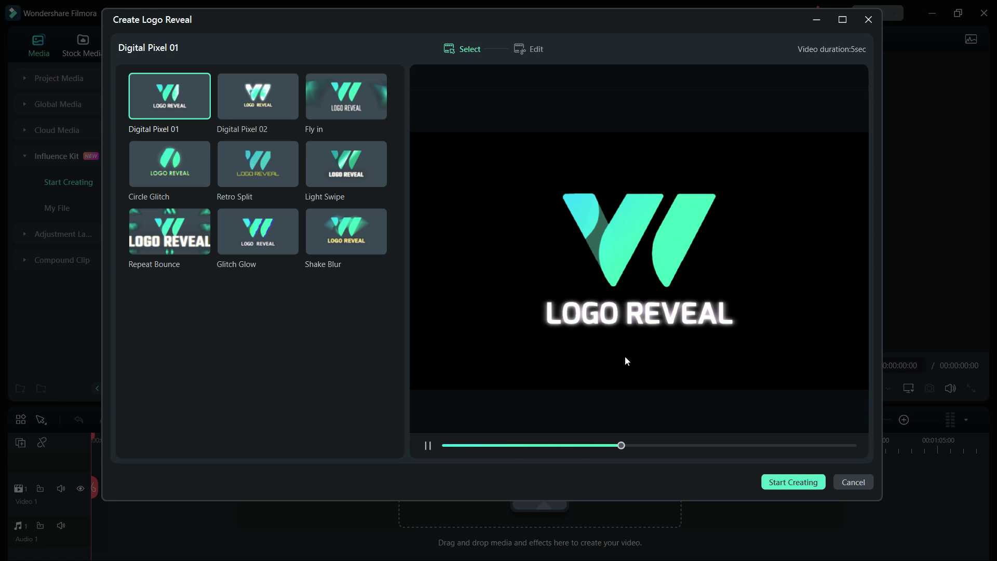
click(259, 104)
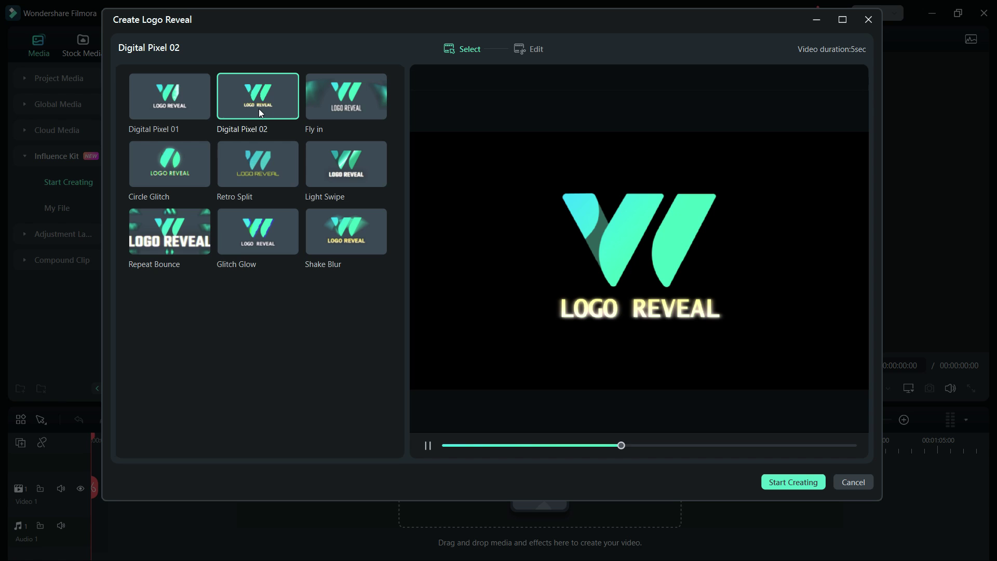
click(339, 97)
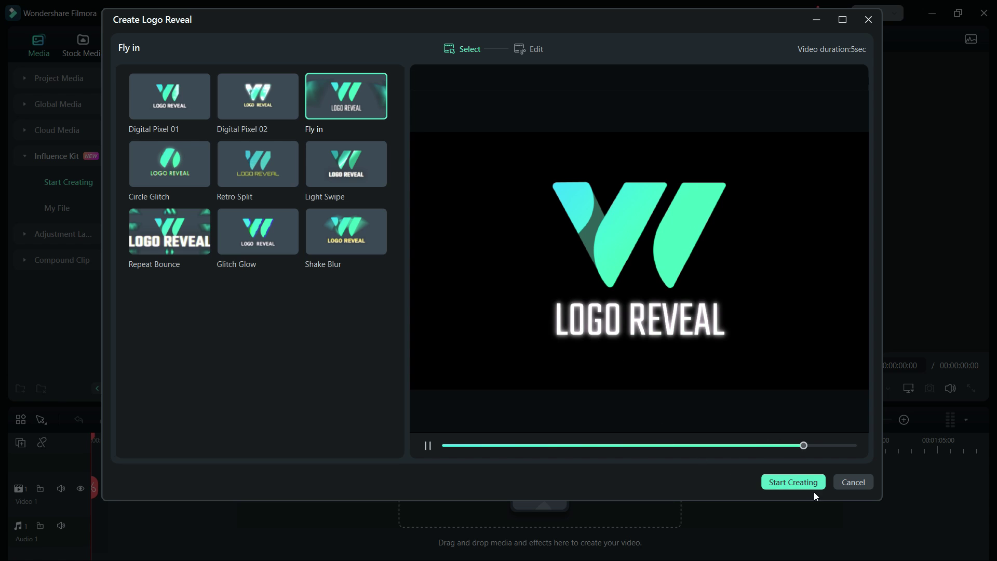
click(796, 490)
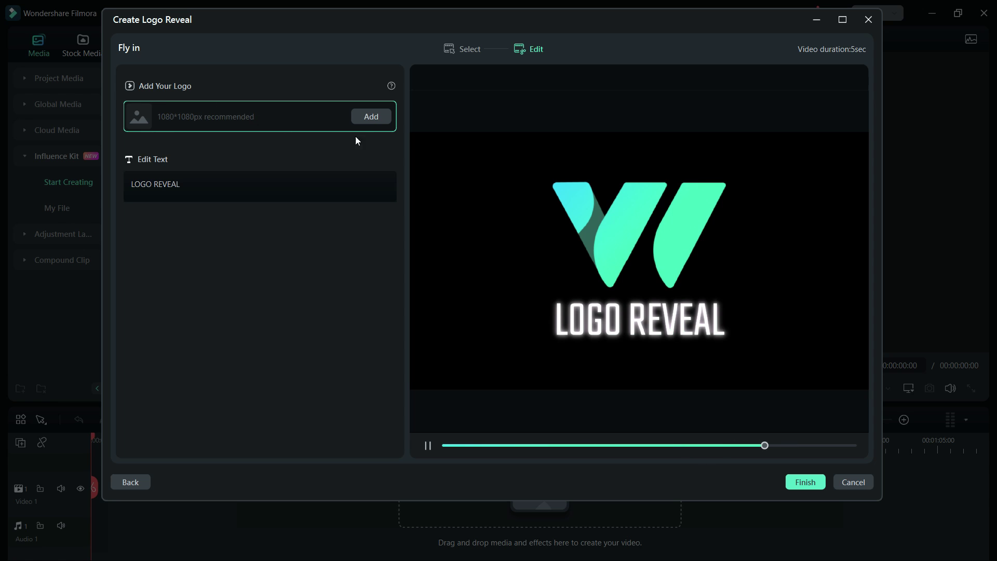
Use Gadgets Portal Logo 2 as the logo and replace LOGO REVEAL with GADGETS PORTAL.
click(369, 120)
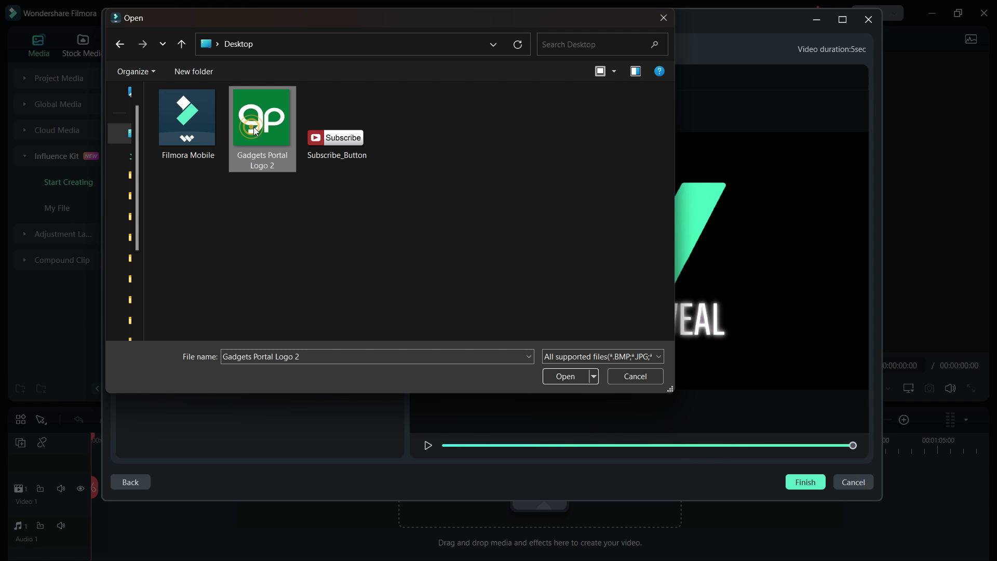
click(577, 378)
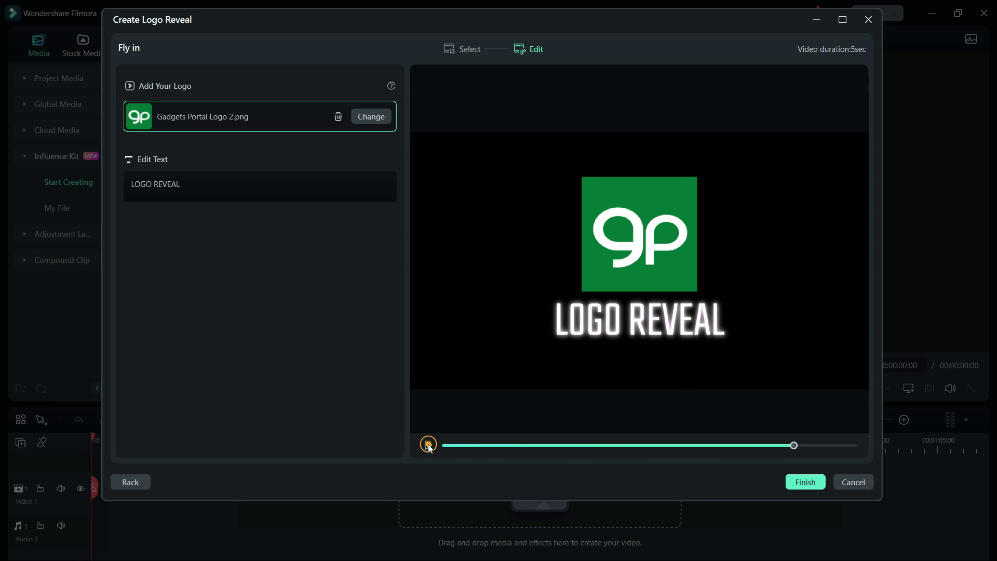
click(614, 321)
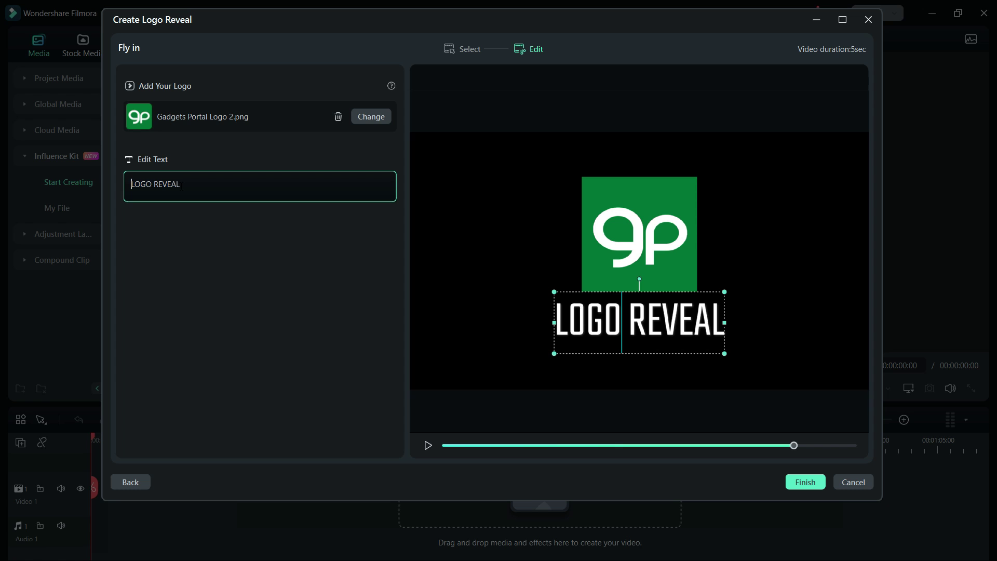
drag(180, 185, 128, 191)
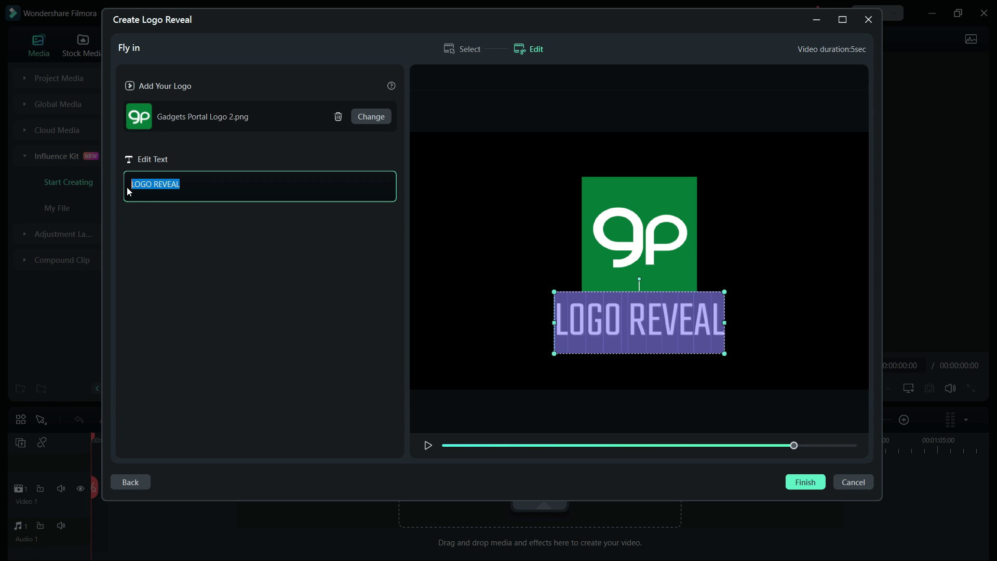
text(GADGETS )
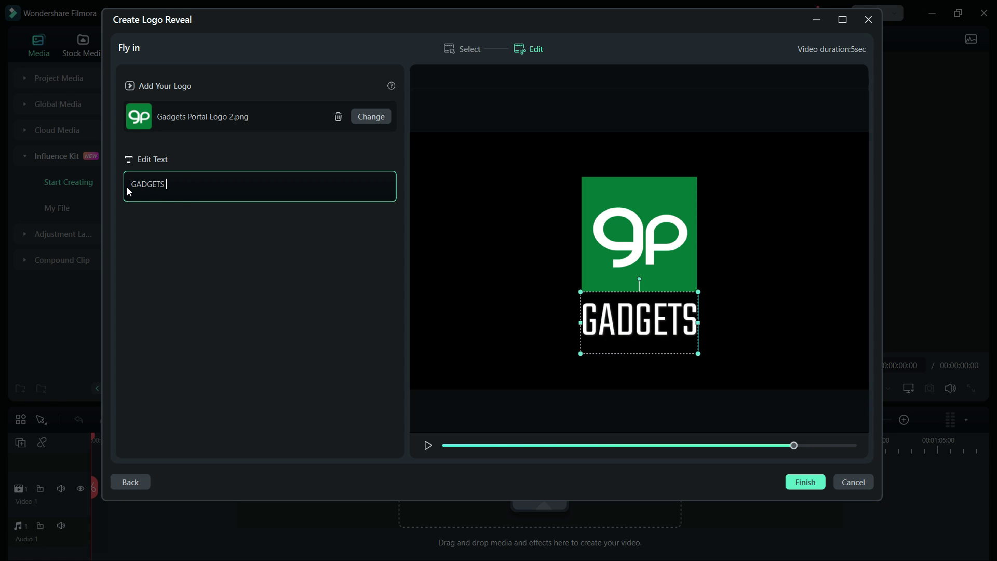
text(PORTAL)
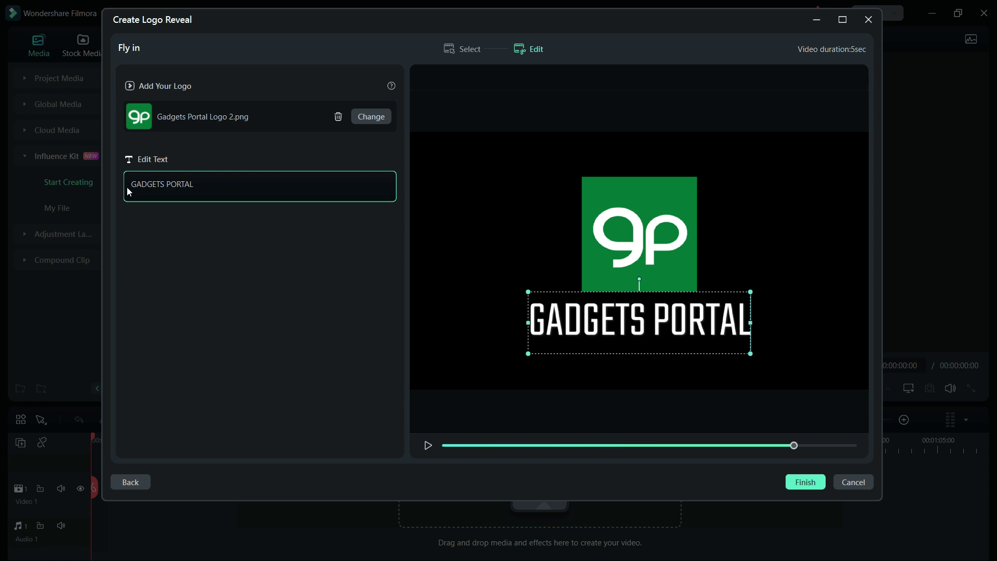
Replay the Fly in reveal preview from the start, then stop it.
click(446, 446)
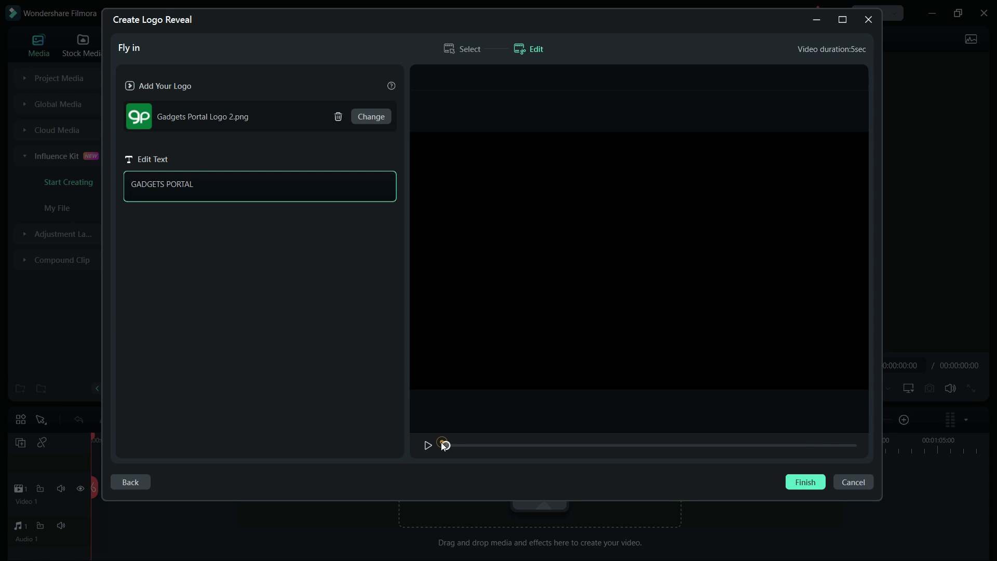
click(429, 445)
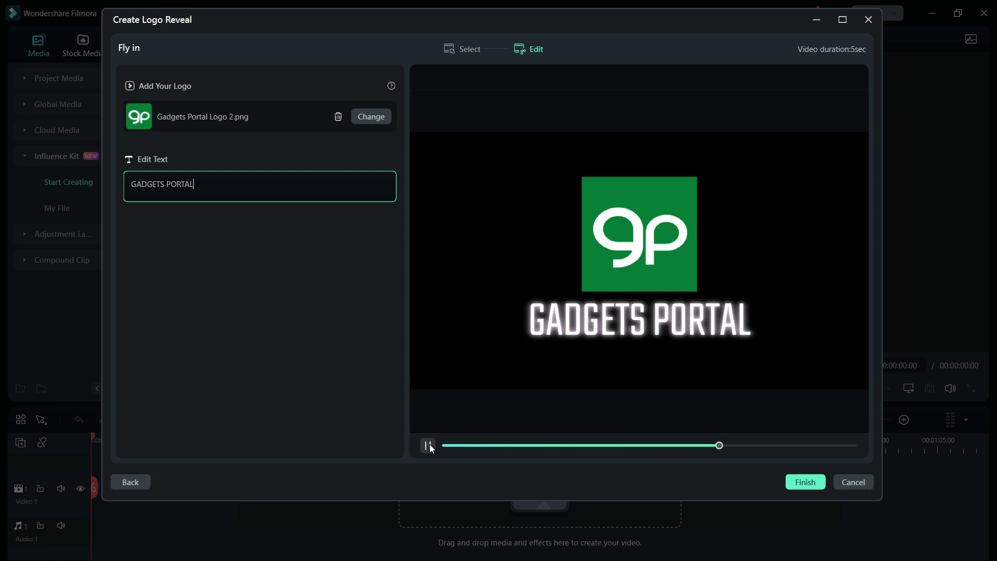
click(429, 444)
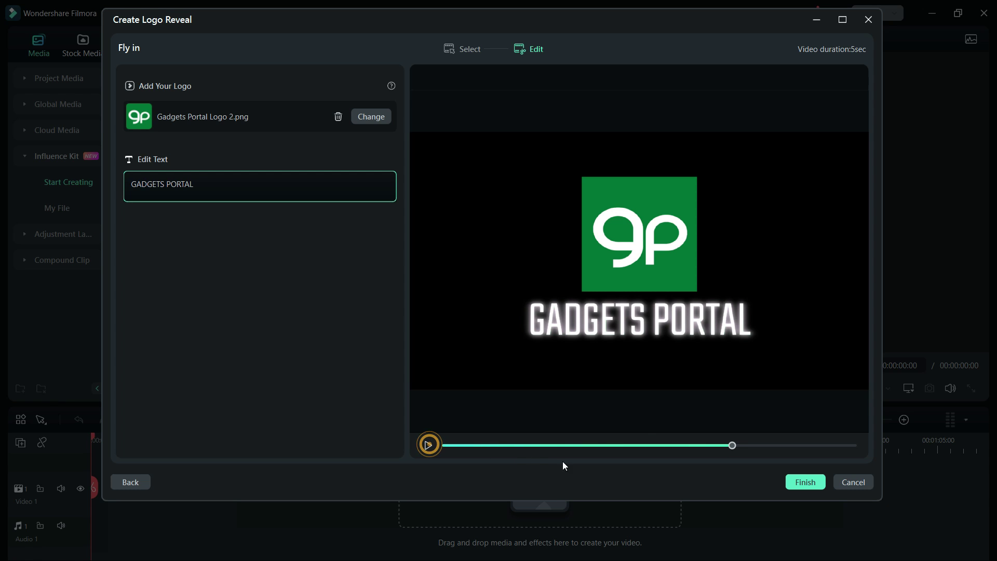
Finish the Fly in_1 reveal and place a Worm Wings Transition sound effect under it.
click(804, 483)
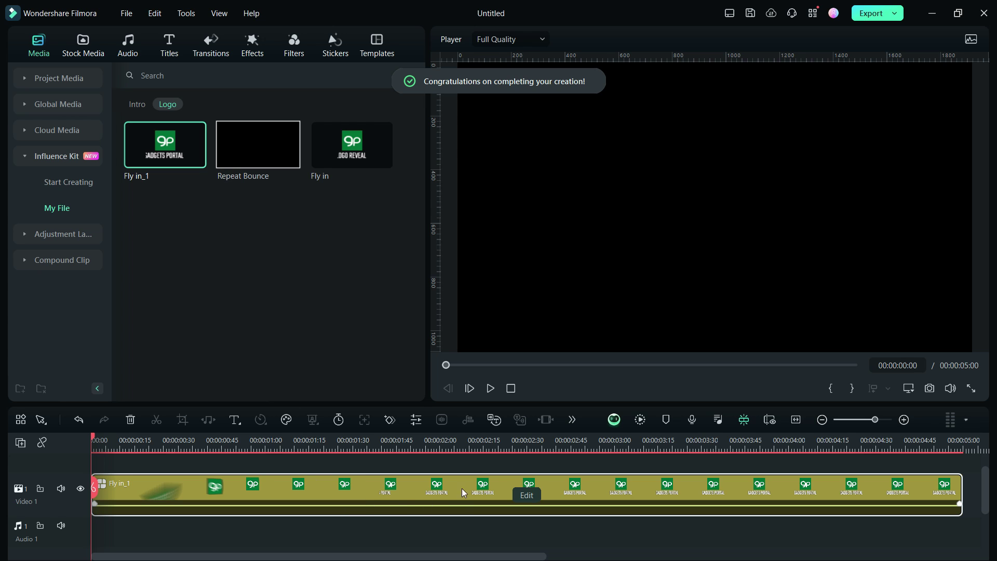
scroll(475, 444, down, 3)
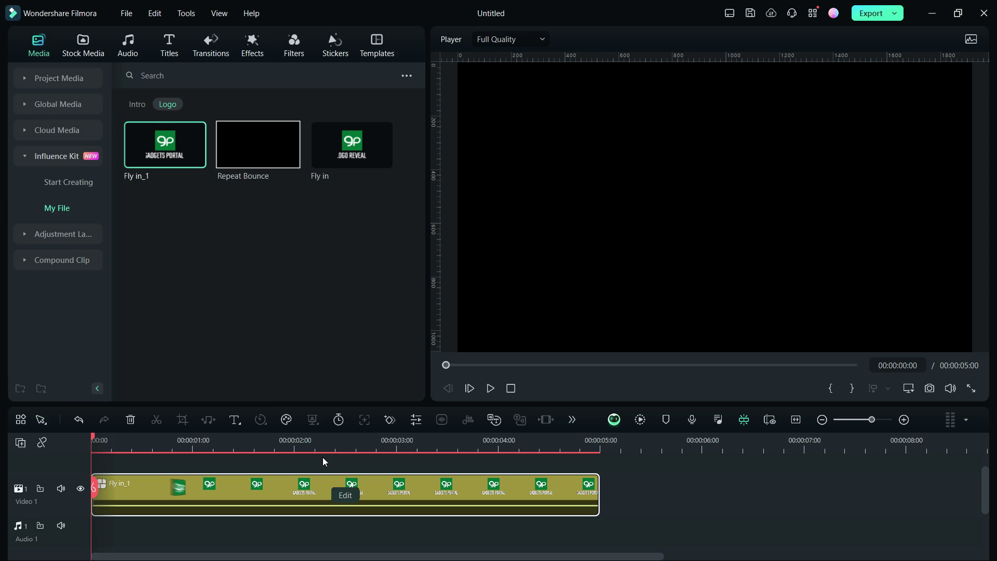
click(136, 46)
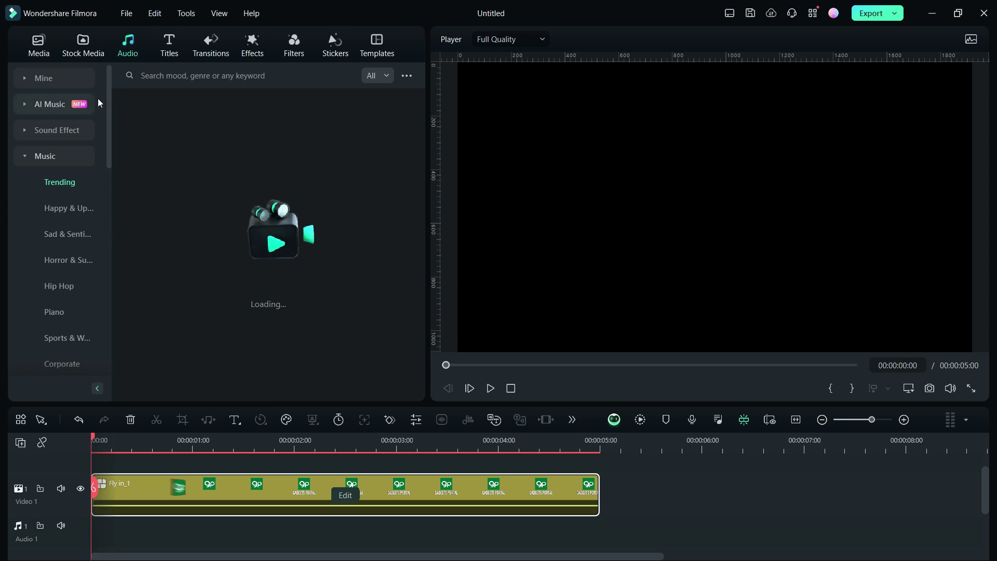
click(30, 134)
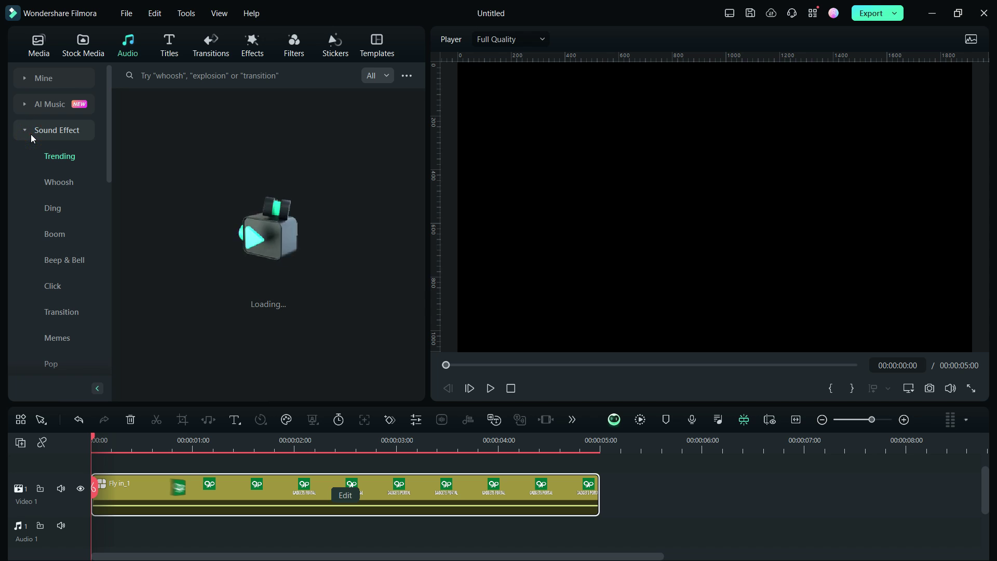
click(61, 311)
drag(197, 262, 104, 524)
Play the timeline from the start and add a Bell Ring sound on a second audio track.
click(99, 441)
key(space)
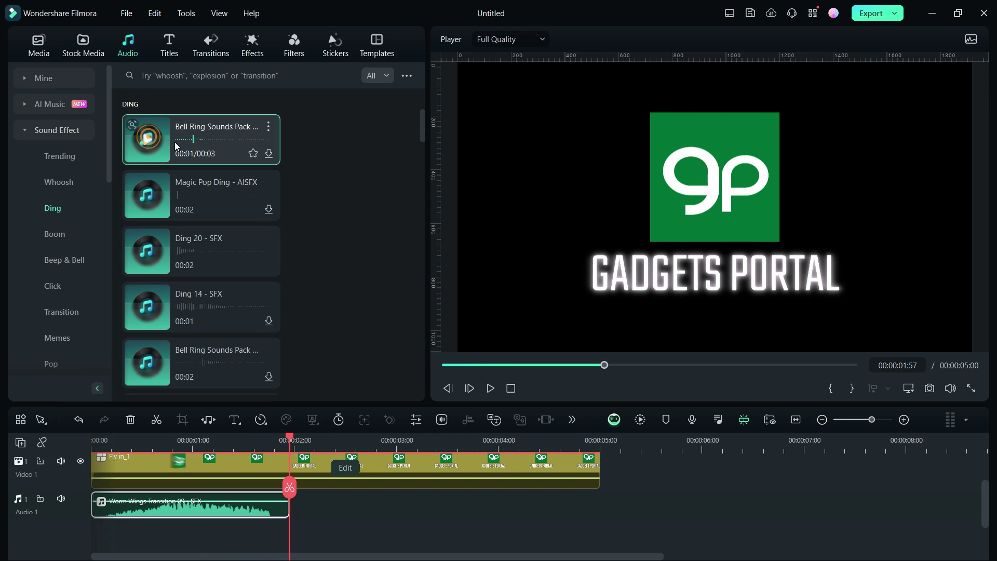
drag(206, 160, 195, 525)
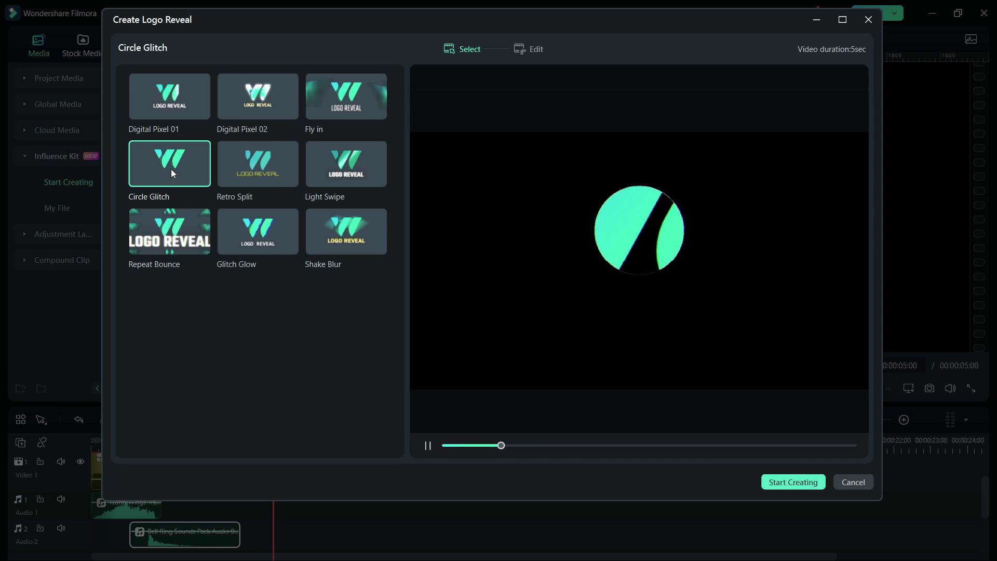
Preview Retro Split, Light Swipe, Repeat Bounce and Shake Blur, then choose the Glitch Glow reveal.
click(258, 166)
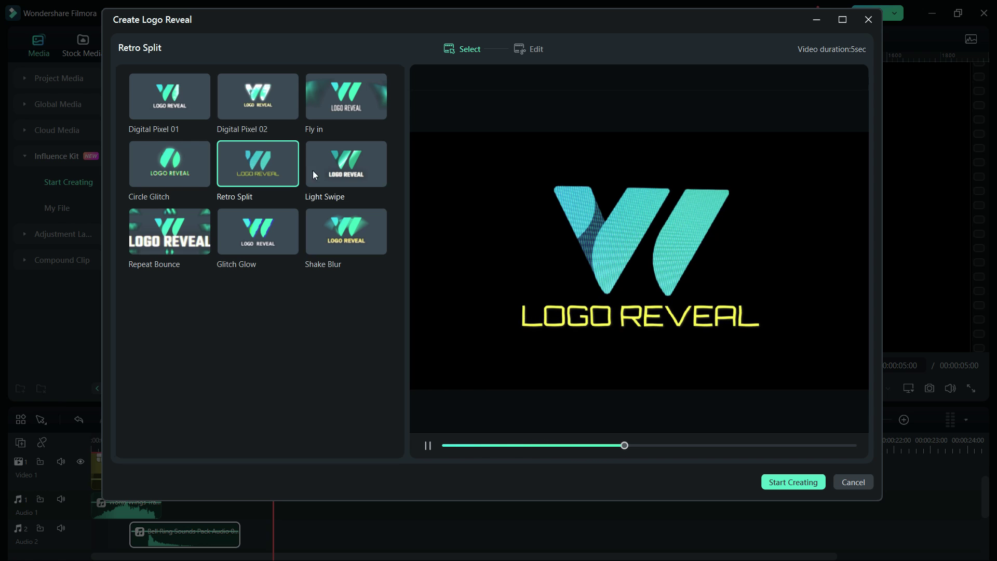
click(343, 171)
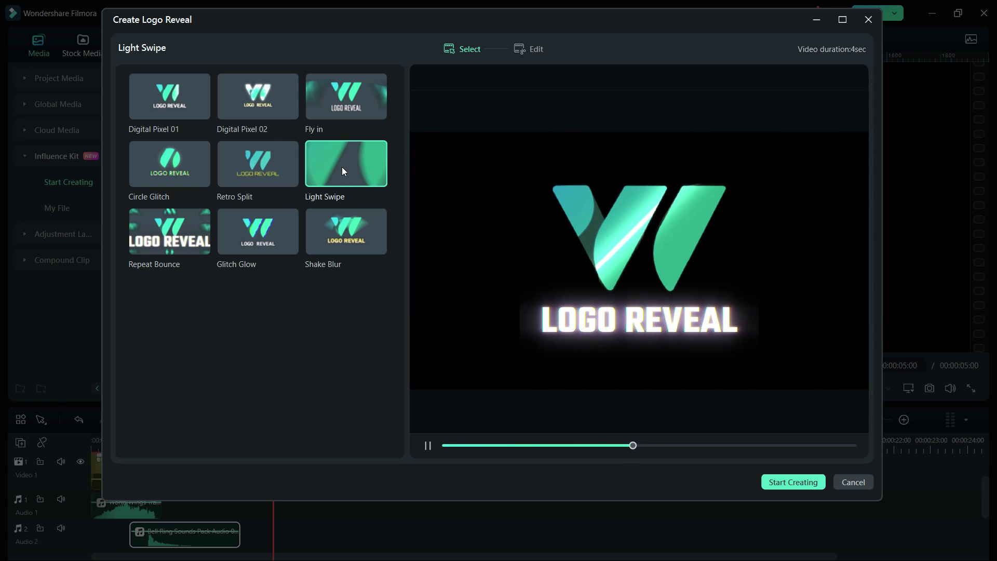
click(179, 232)
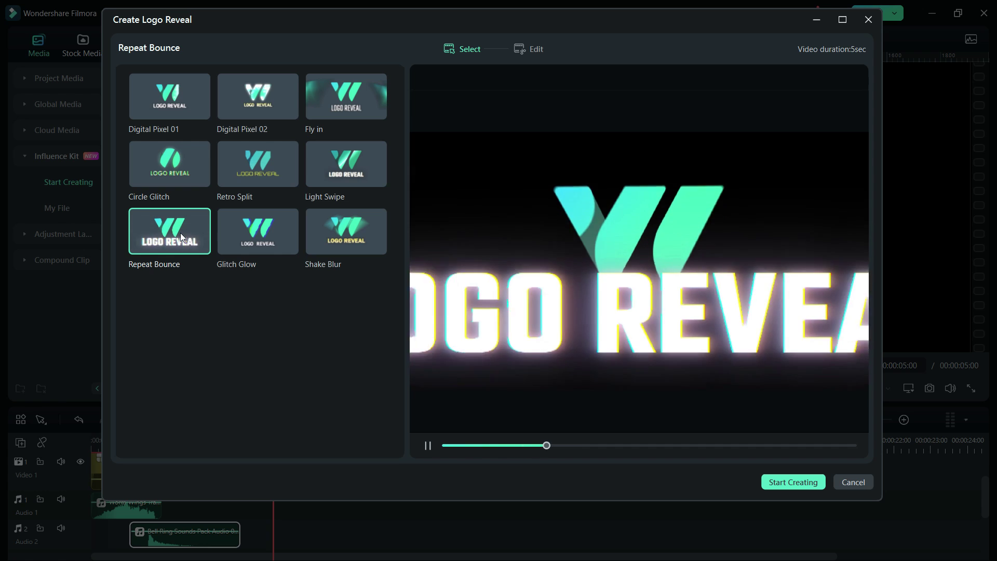
click(269, 234)
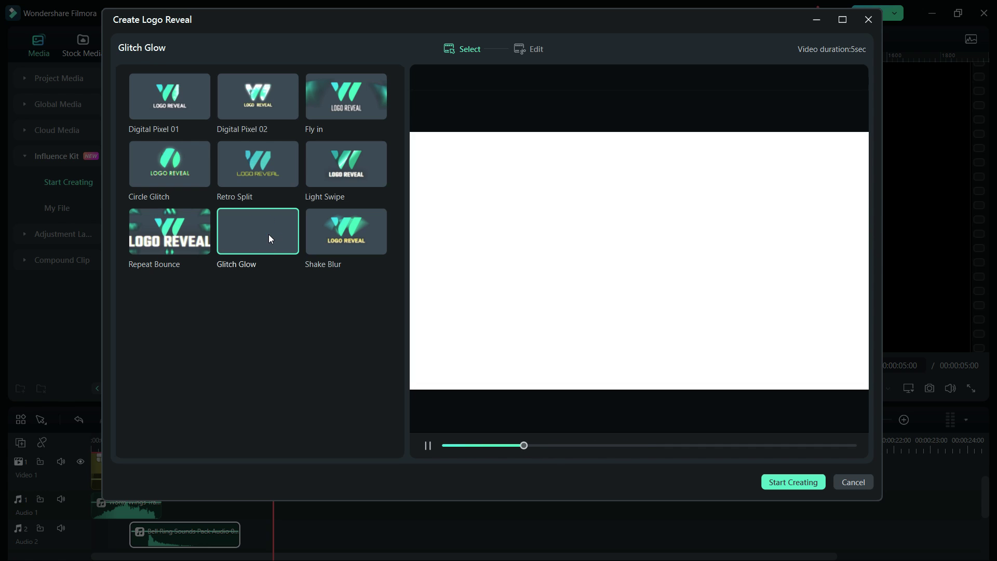
click(342, 231)
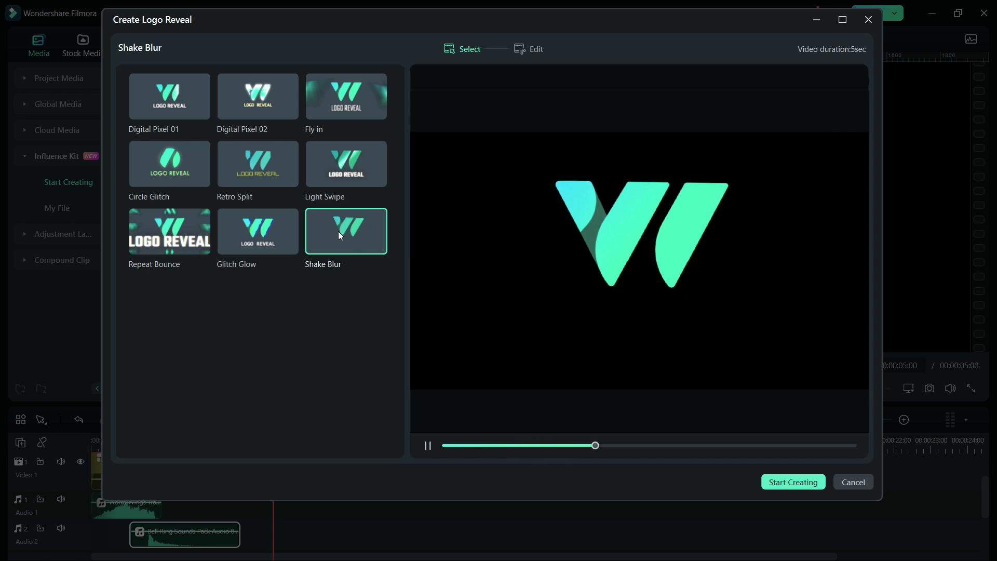
double_click(276, 236)
Use Subscribe_Button.png as the logo, caption it 'Like | Comment', and replay the preview.
click(369, 117)
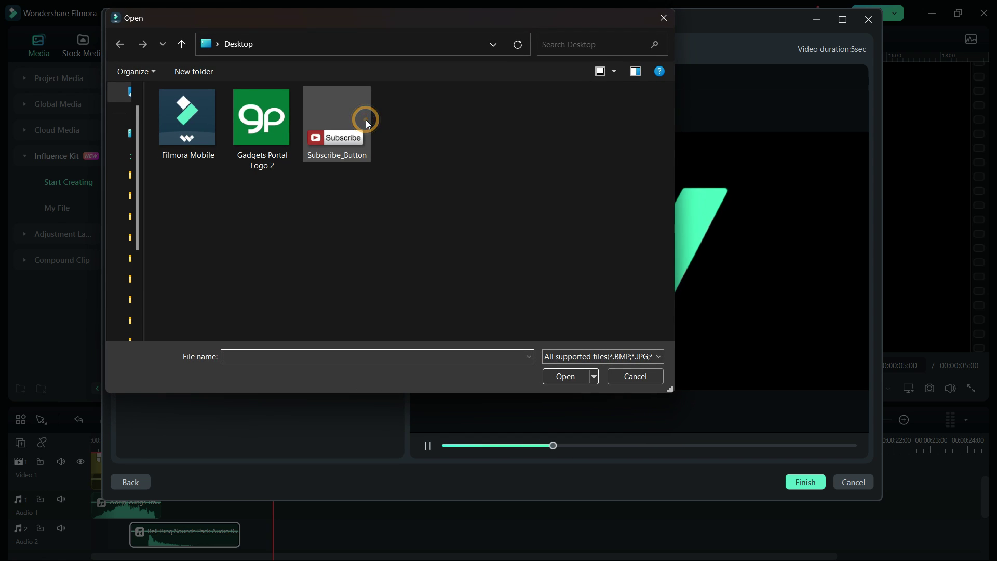
click(336, 138)
click(558, 376)
text(Like | Co)
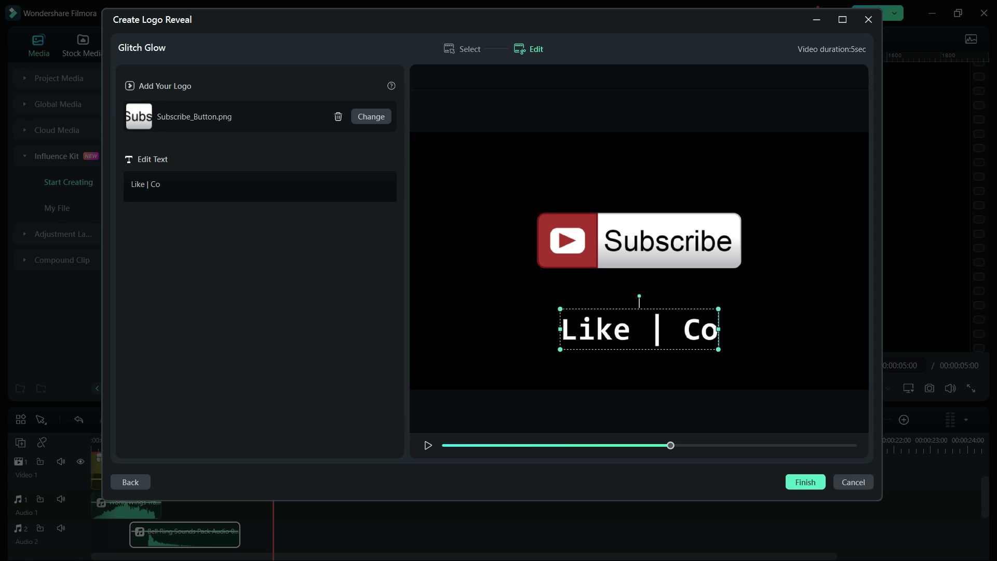
text(mment)
click(446, 446)
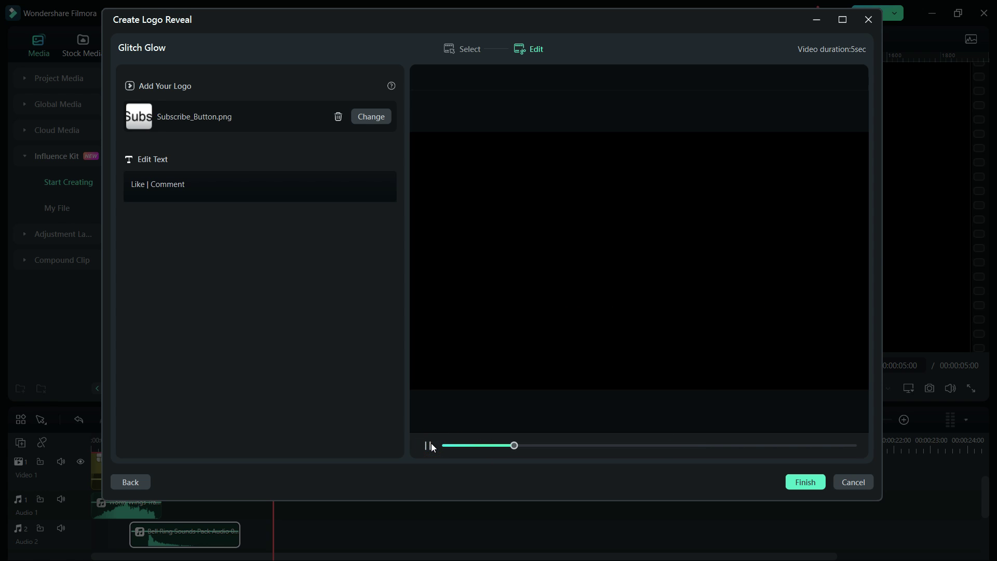
click(62, 183)
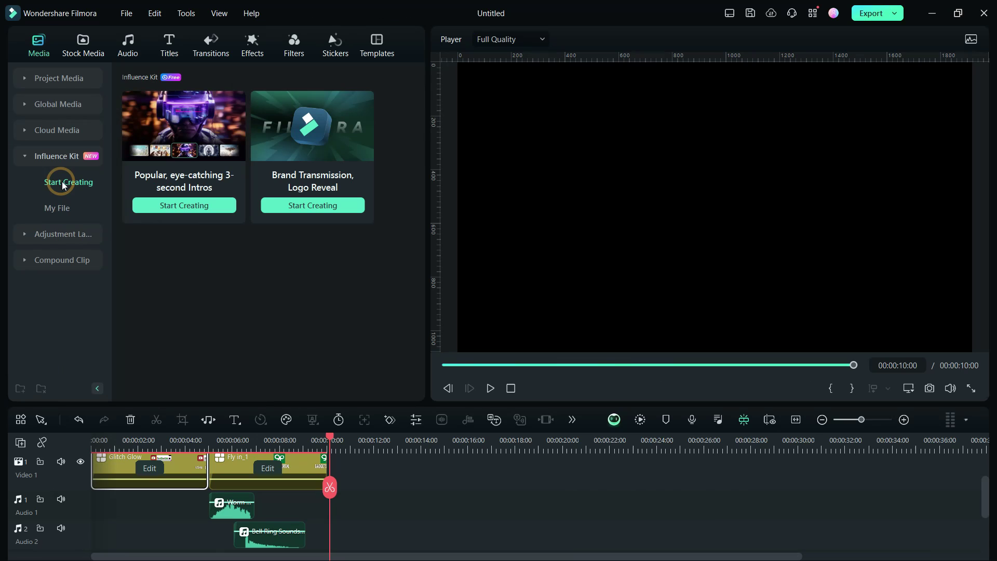
Start a Business scenario 02 intro and pause its preview.
click(179, 206)
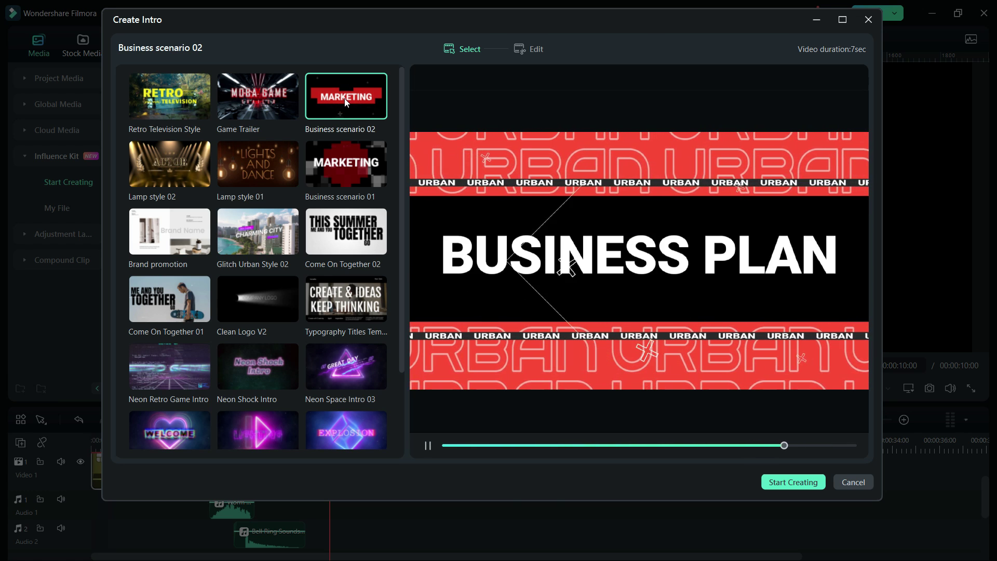
click(790, 483)
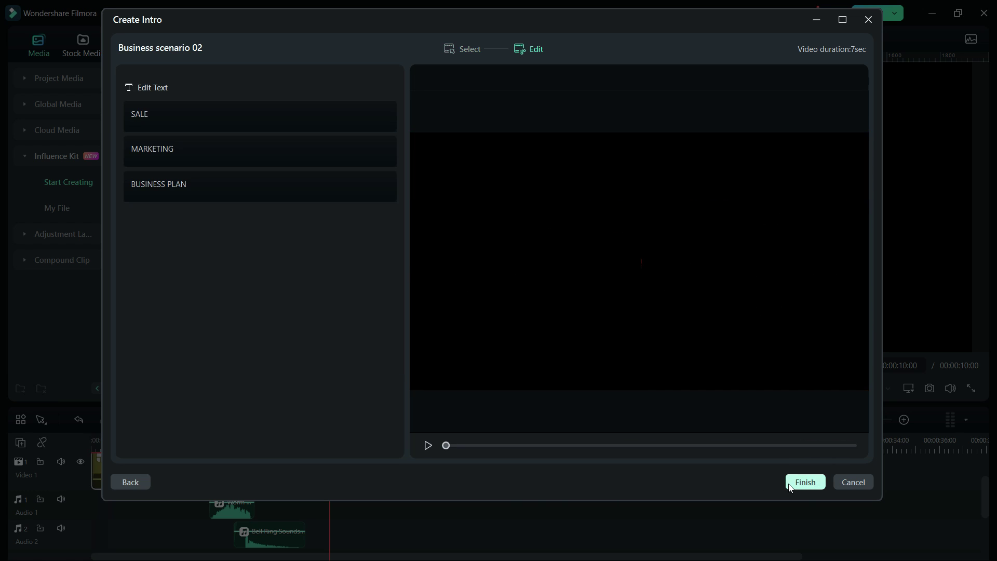
click(427, 445)
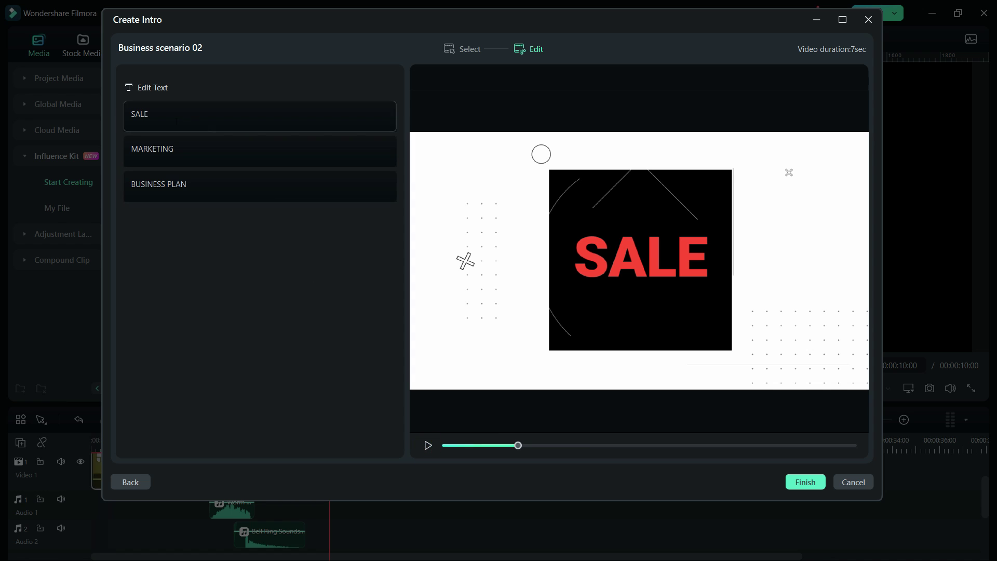
Replace the intro texts with HOW TO, CREATE and INTRO VIDEO, then finish it.
click(124, 114)
text(HOW TO)
click(122, 149)
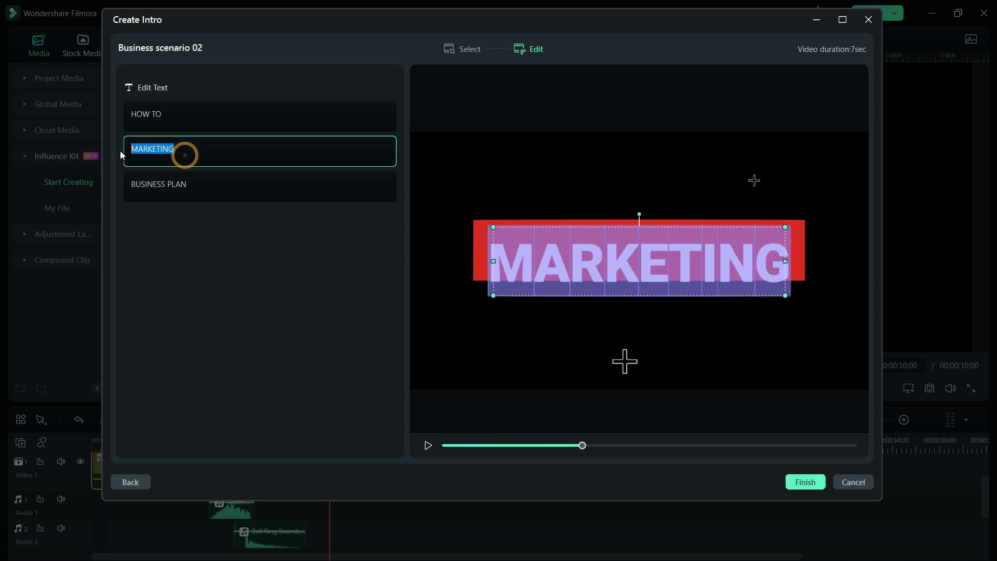
text(CREATE)
click(122, 180)
text(INTRO VIDEO)
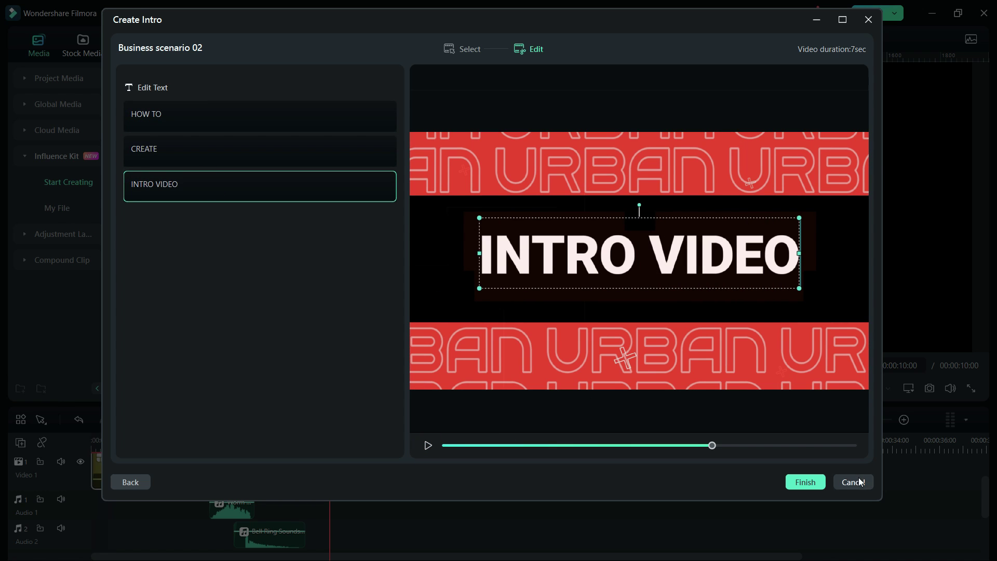
click(818, 486)
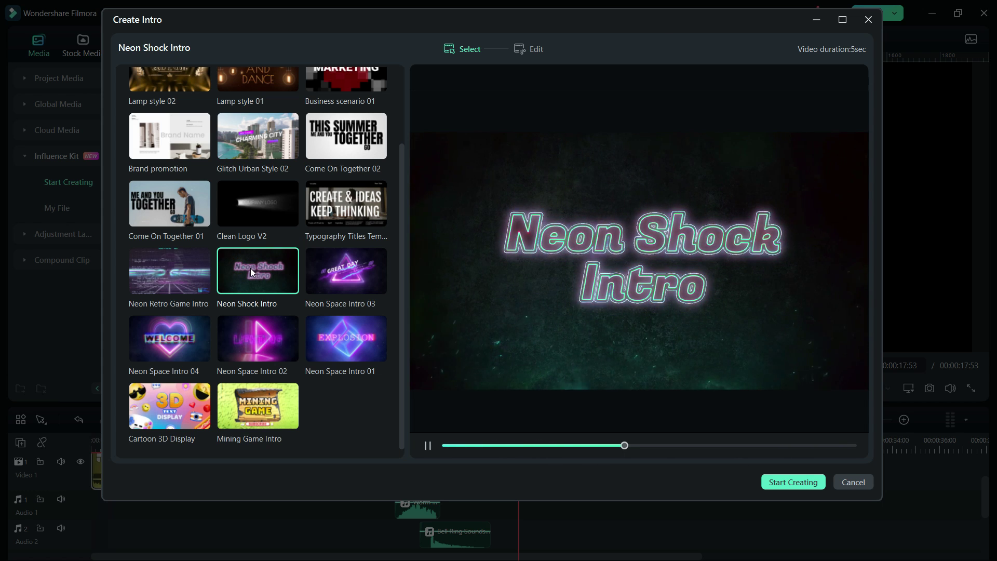
Load dance.mp4 as the Neon Shock Intro footage and play the preview.
click(791, 483)
click(375, 121)
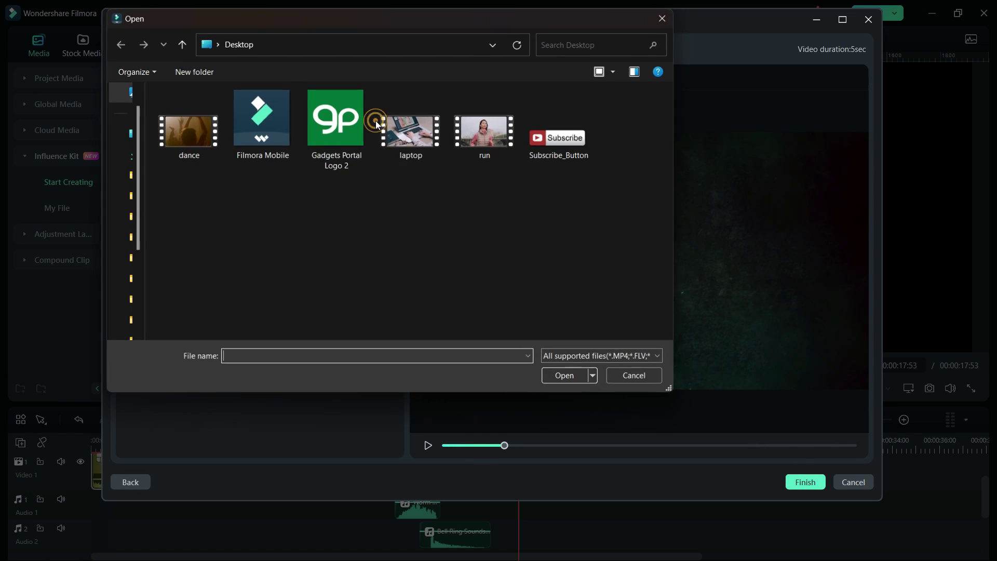
double_click(188, 131)
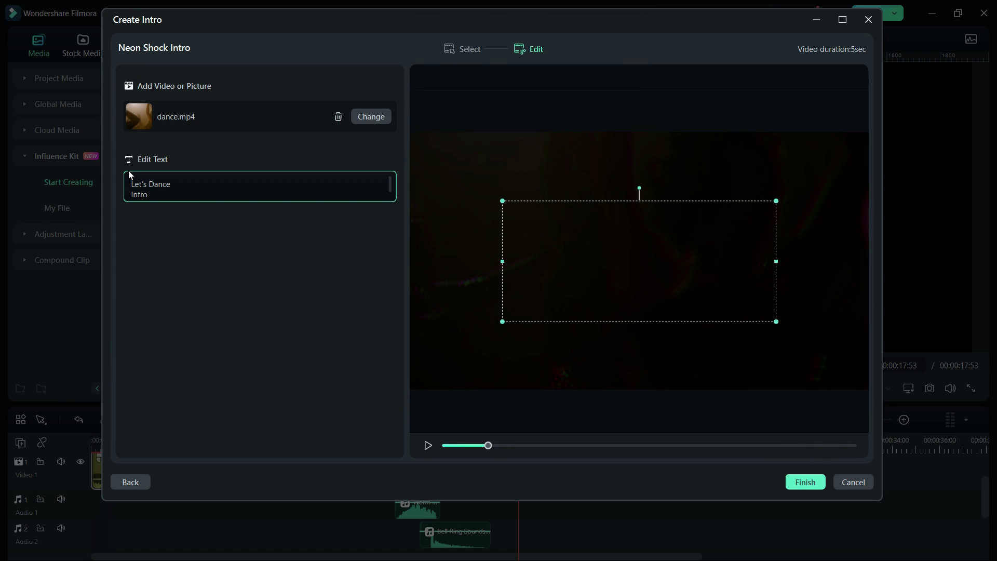
click(428, 445)
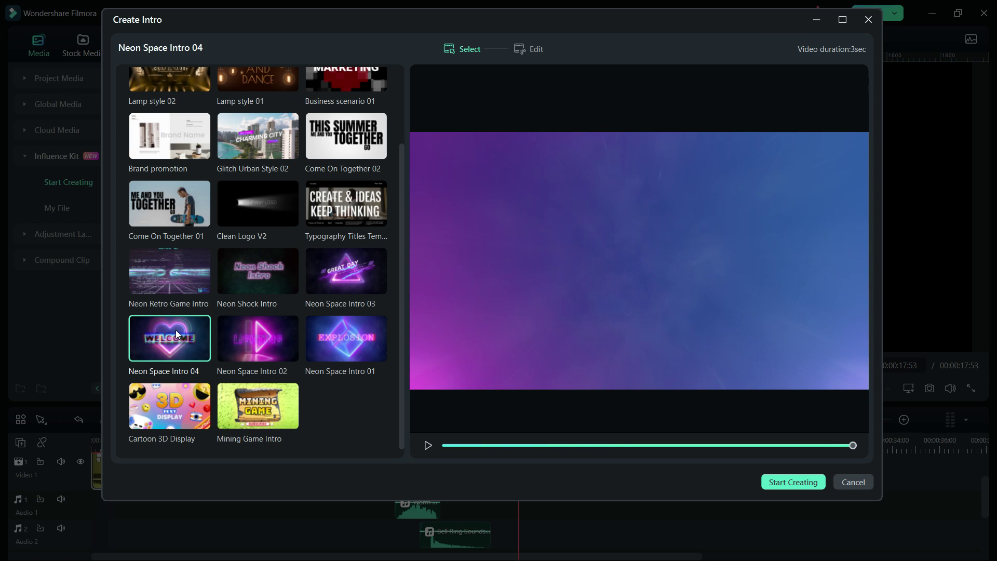
click(251, 409)
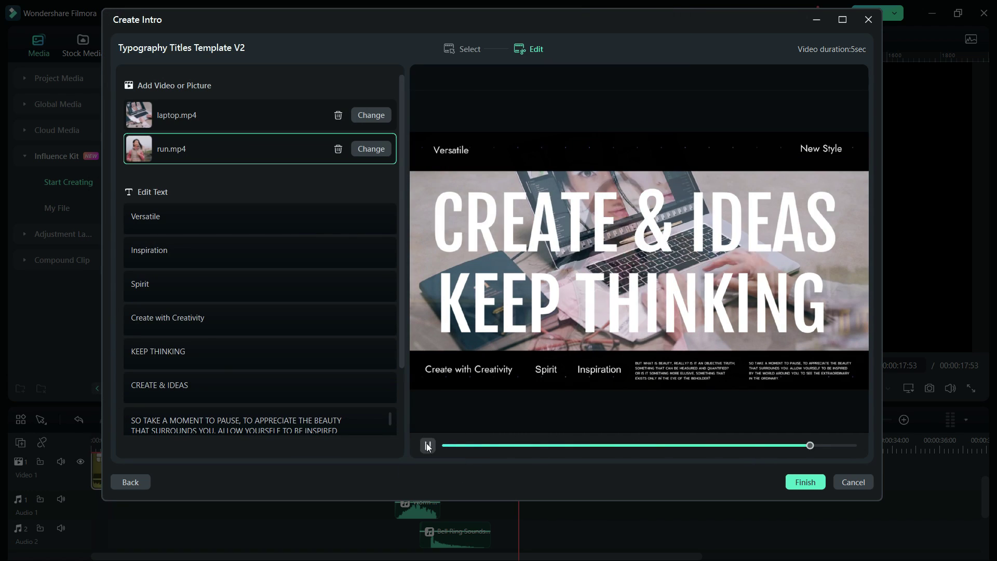
text(Physical)
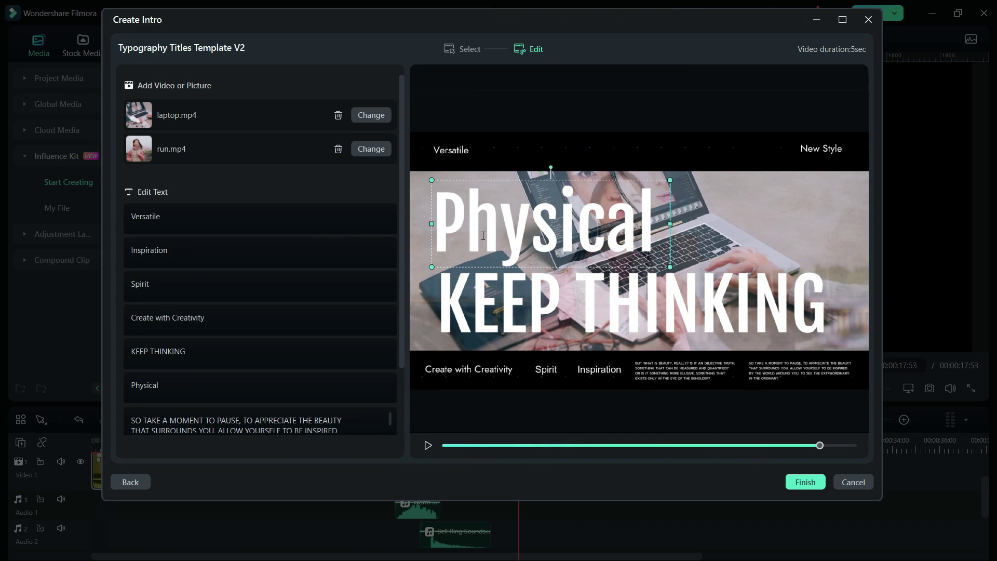
text( &Mental Health)
click(427, 445)
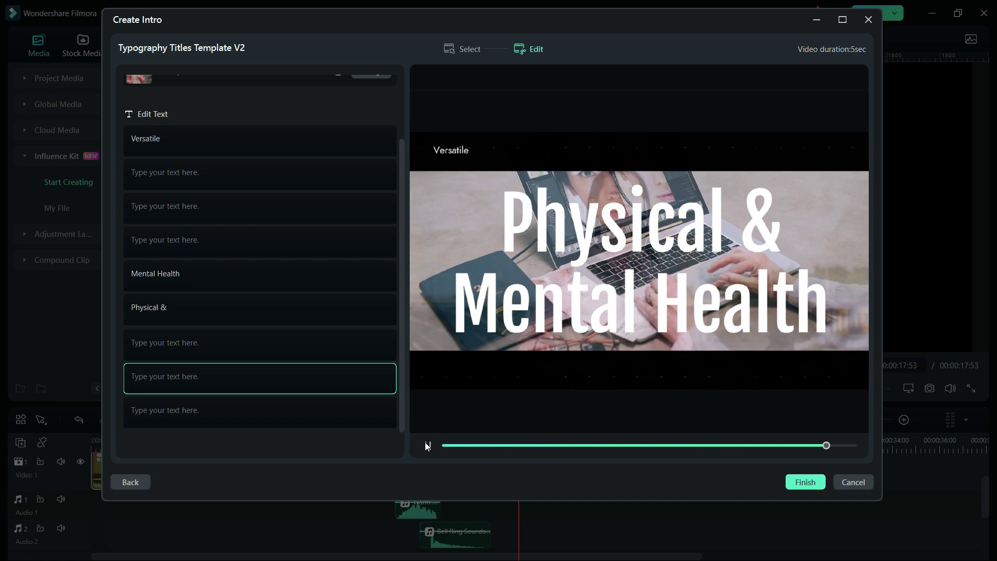
click(129, 483)
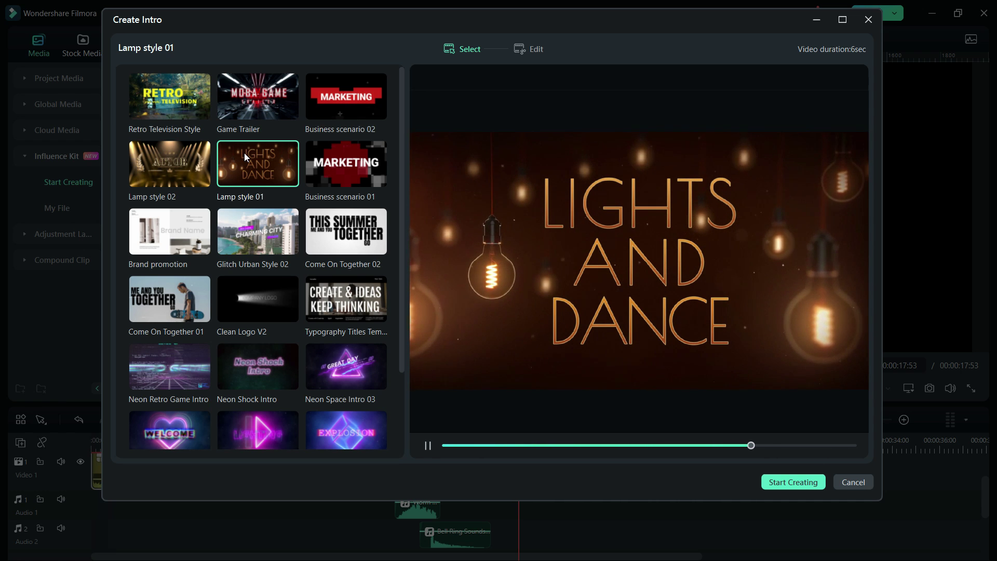
Preview the Game Trailer intro, then cancel the intro creator without adding anything.
click(257, 98)
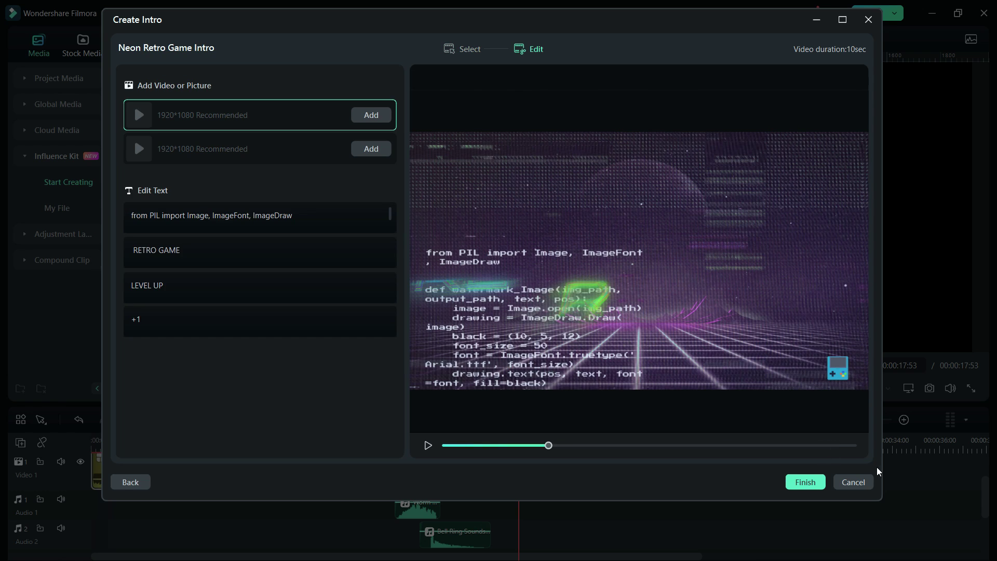
click(865, 480)
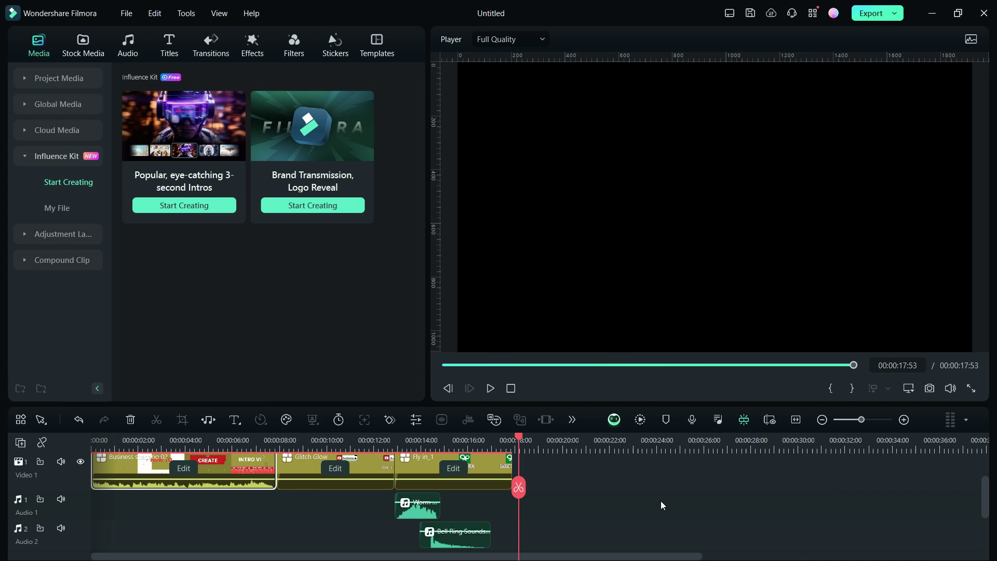